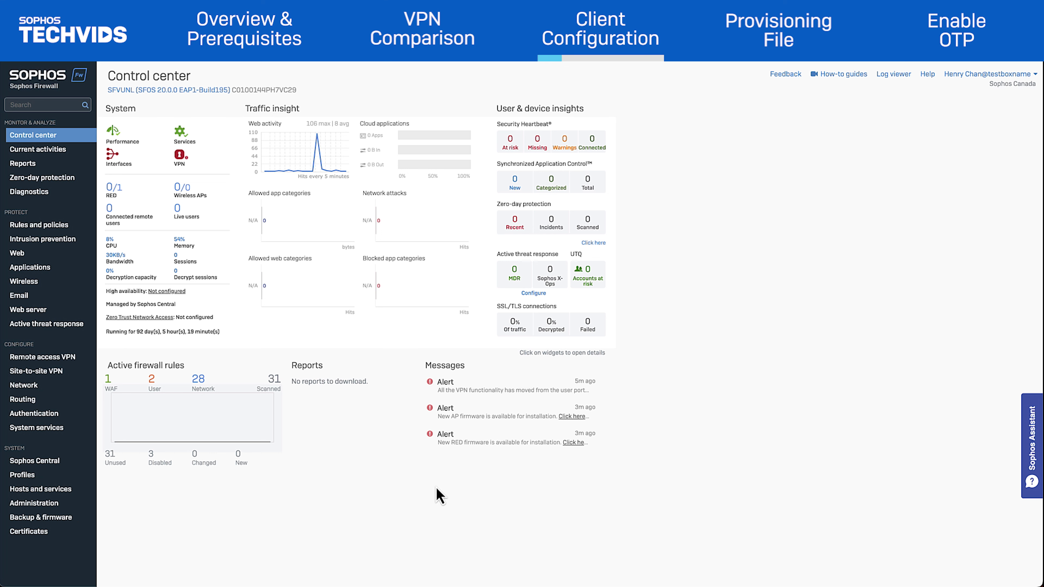
# Open the Remote access VPN settings in the Configure sidebar
pyautogui.click(67, 358)
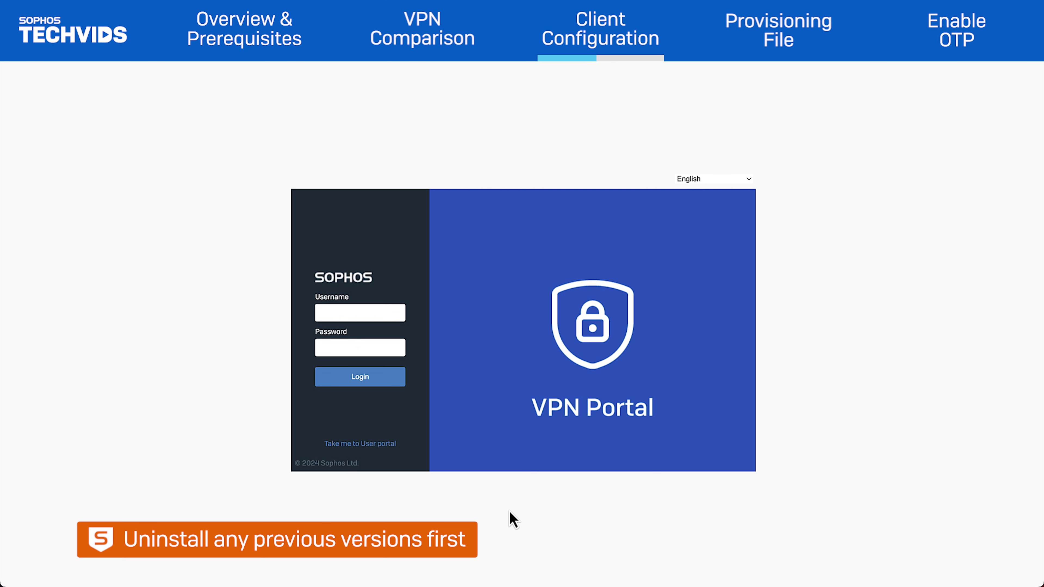
# Sign in to the VPN Portal with the user's username and password
pyautogui.click(378, 314)
pyautogui.write('xgs_emmanuel')
pyautogui.click(382, 348)
pyautogui.write('••••••••••••••••••••')
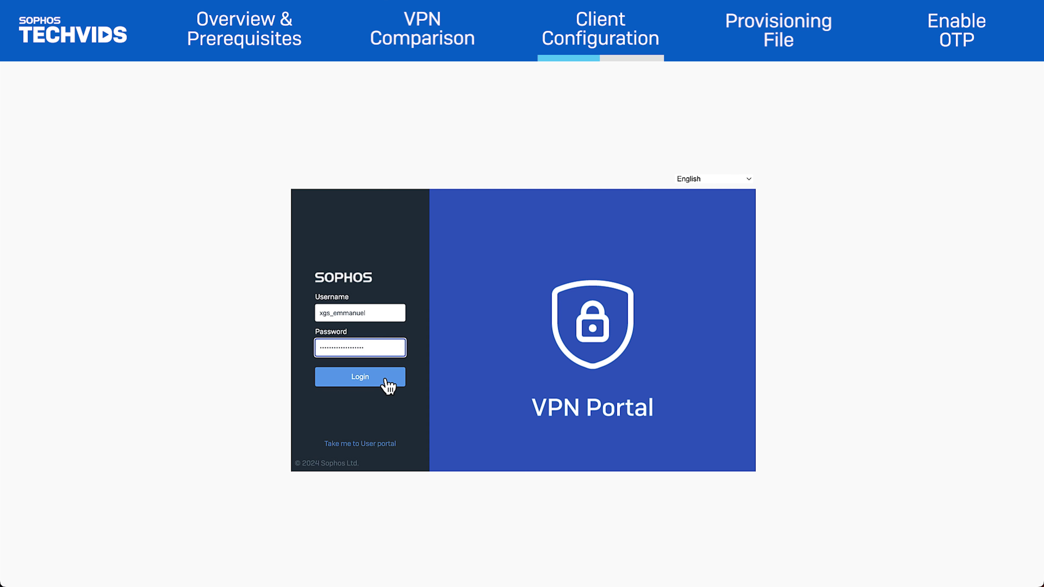
pyautogui.click(387, 386)
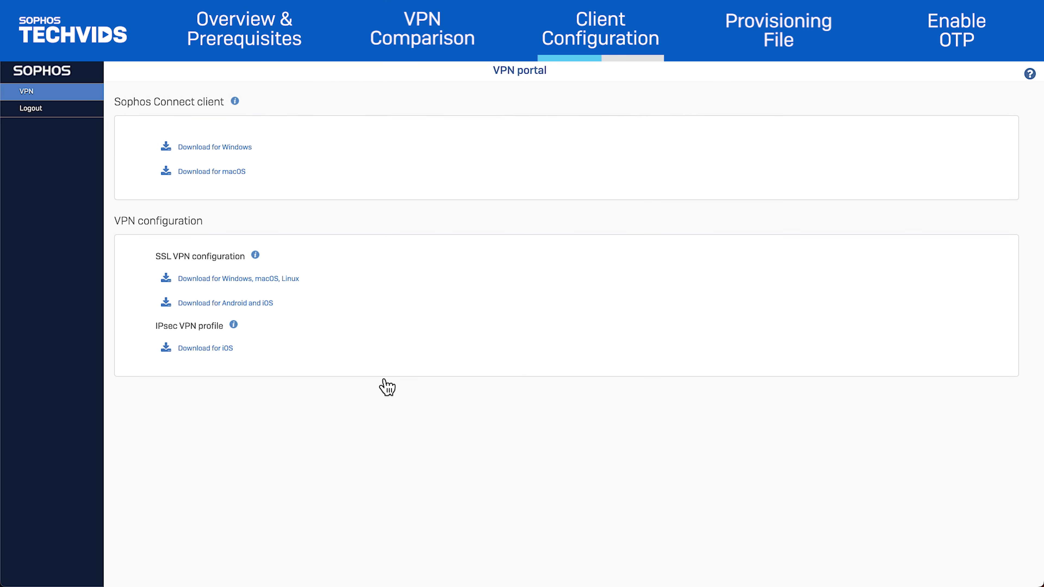
# Download and install Sophos Connect for Windows, accepting the EULA and launching it on finish
pyautogui.click(251, 150)
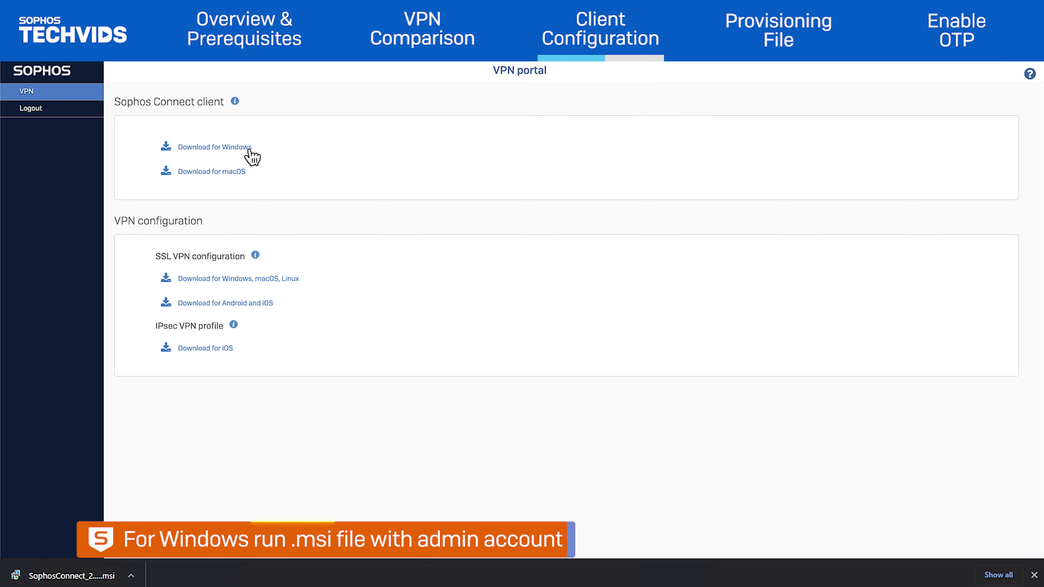
pyautogui.click(101, 570)
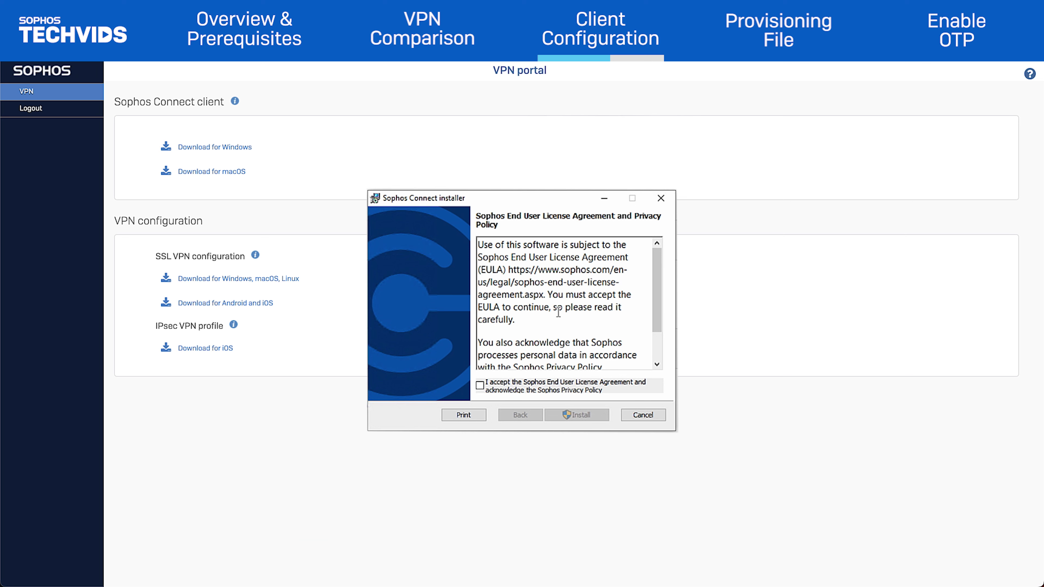
pyautogui.click(480, 386)
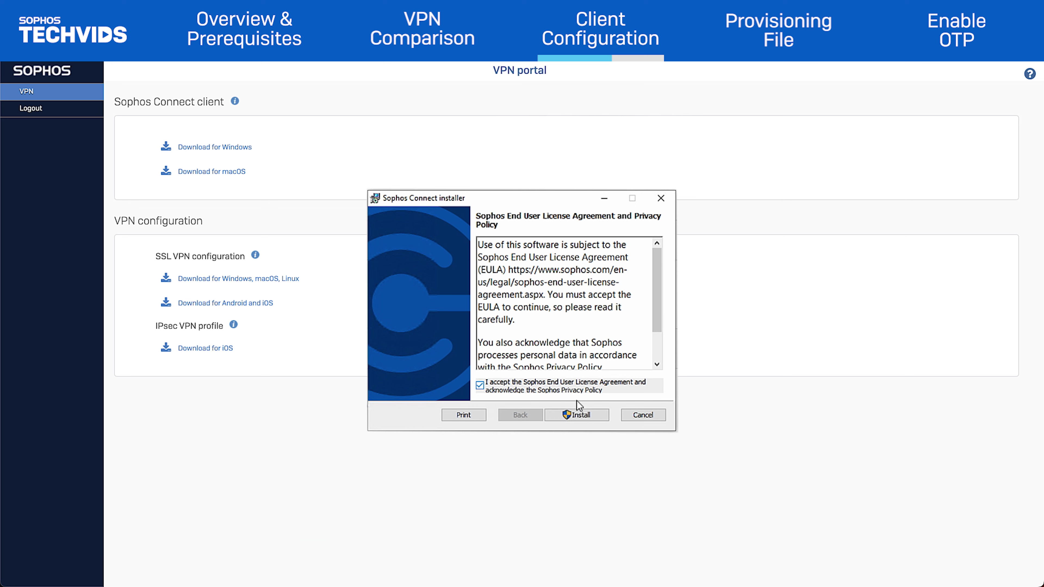
pyautogui.click(587, 416)
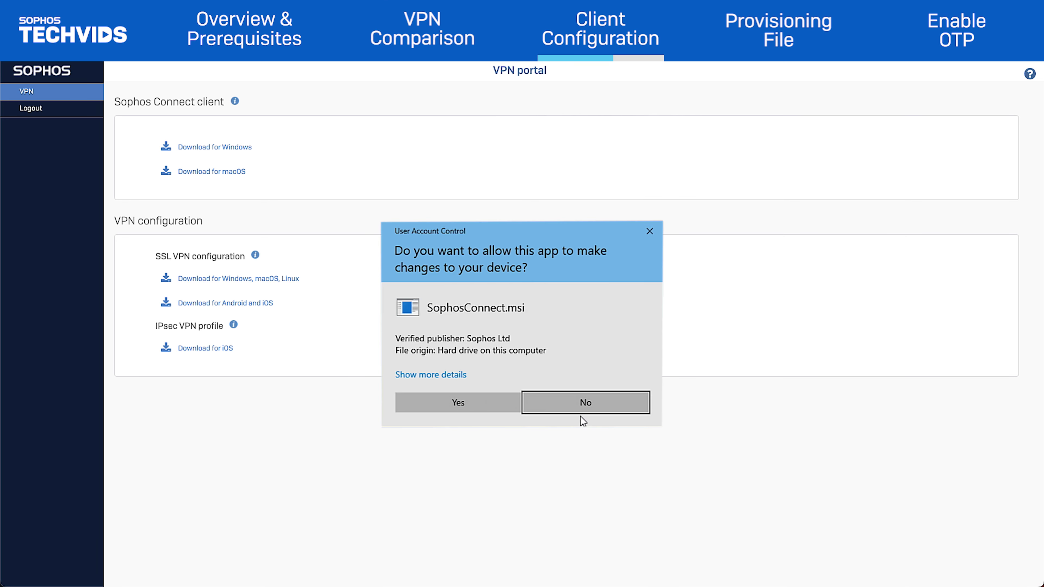
pyautogui.click(487, 401)
pyautogui.click(533, 384)
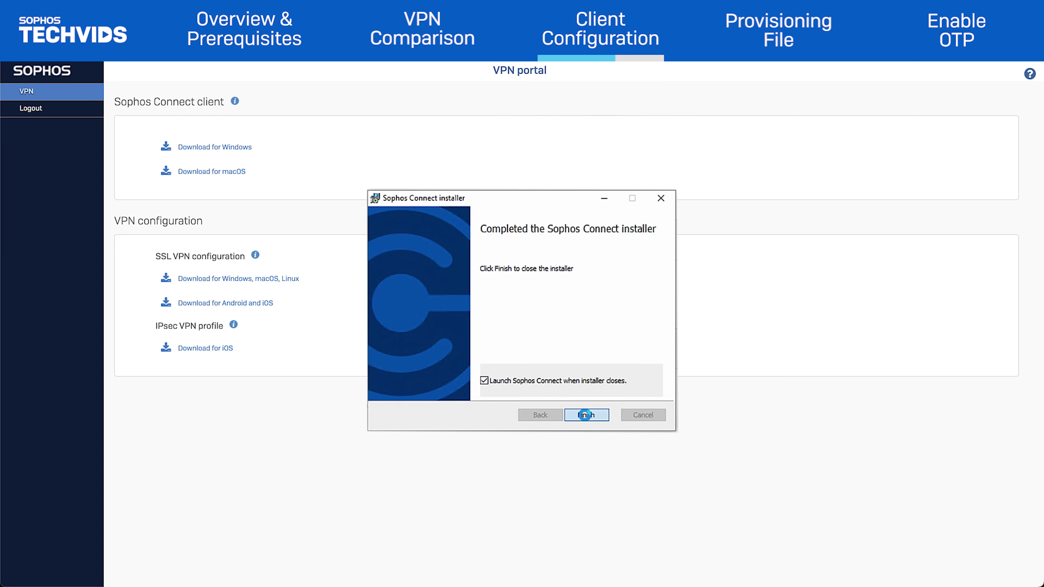
pyautogui.click(586, 414)
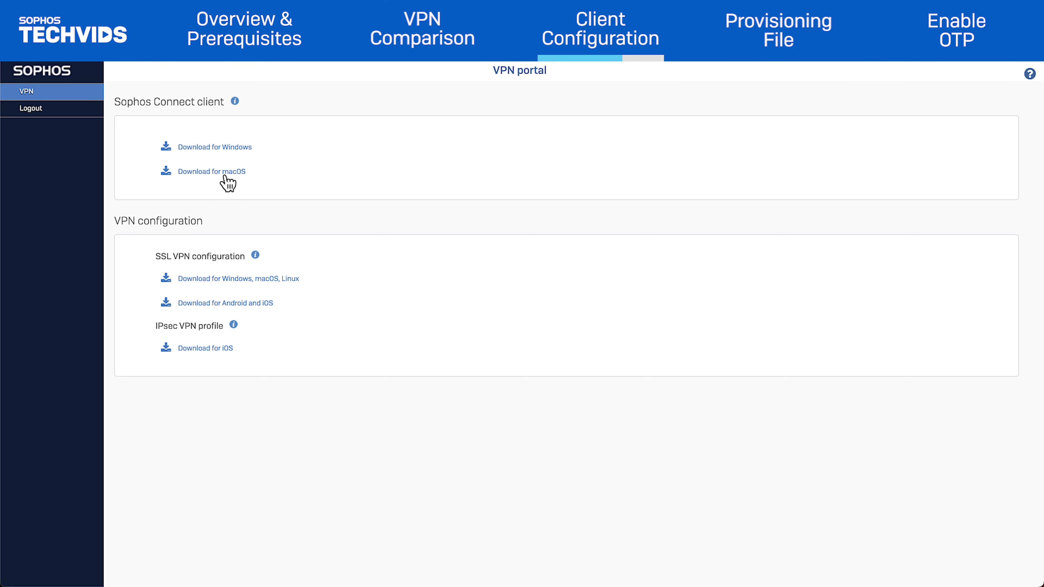
# Install the macOS Sophos Connect client, authorizing with the admin password and allowing System Events
pyautogui.click(224, 176)
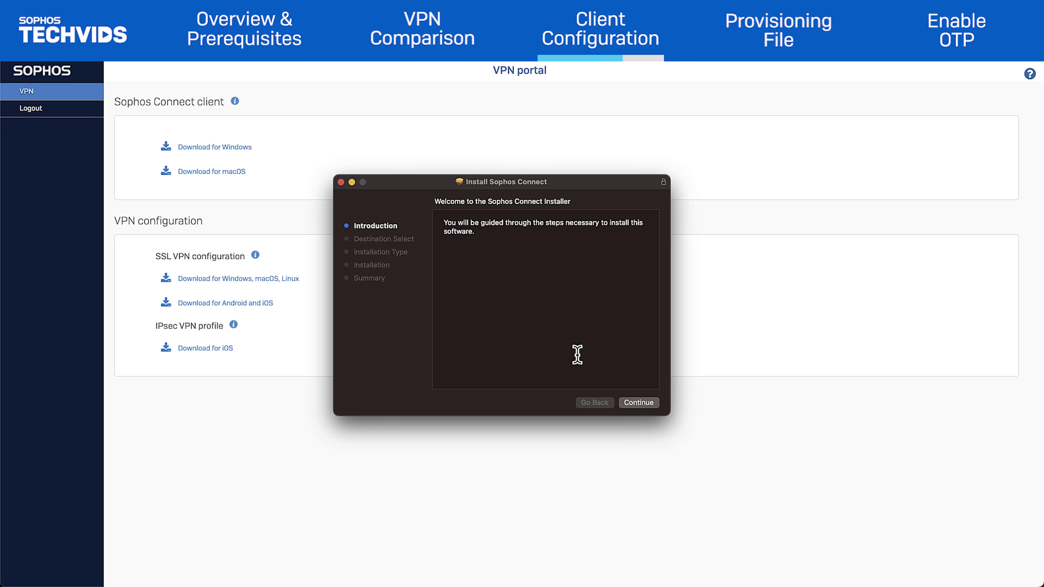
pyautogui.click(631, 403)
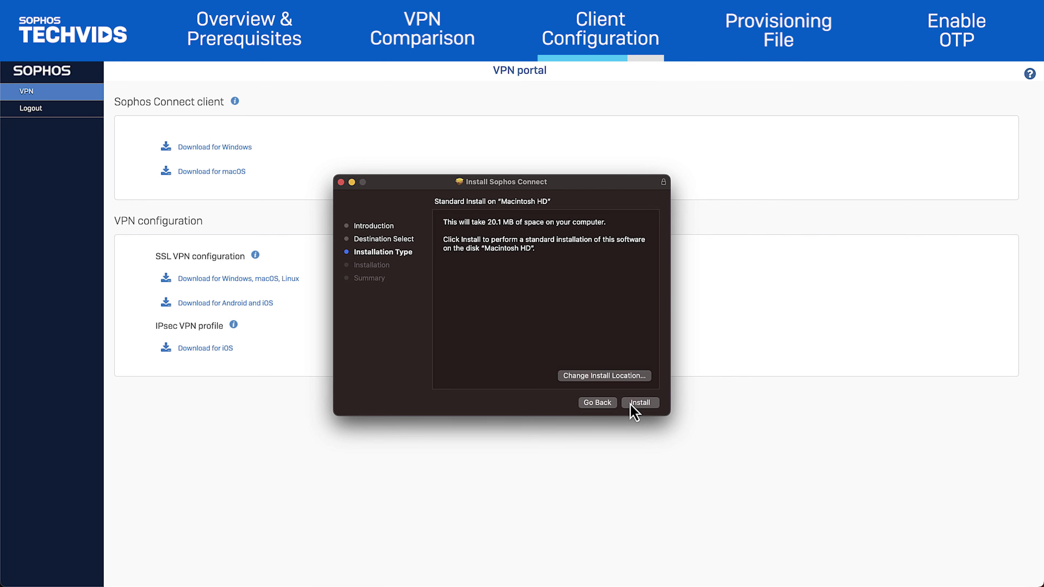
pyautogui.click(630, 404)
pyautogui.write('•••••••••••••••')
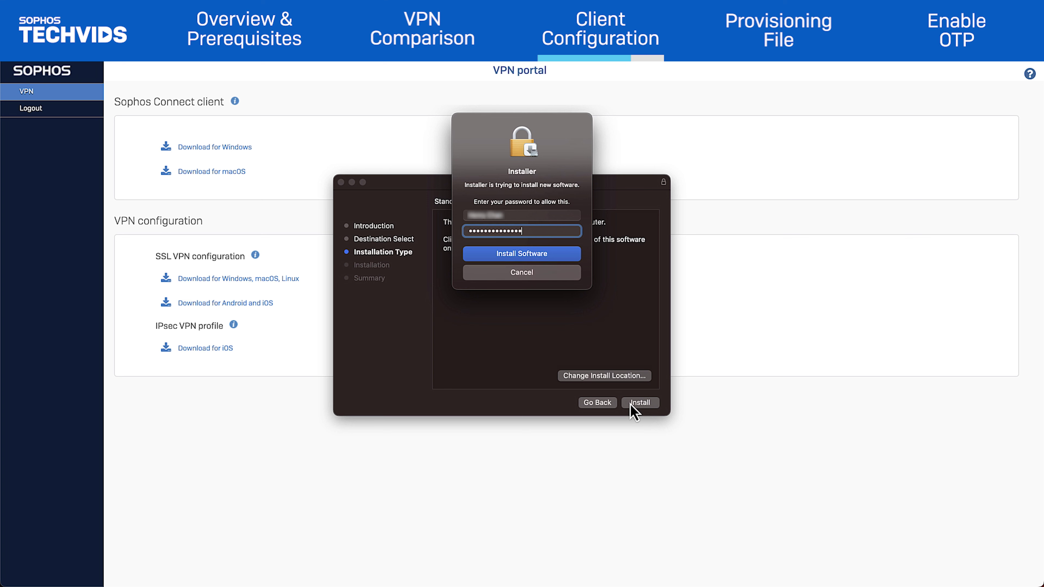
pyautogui.click(565, 258)
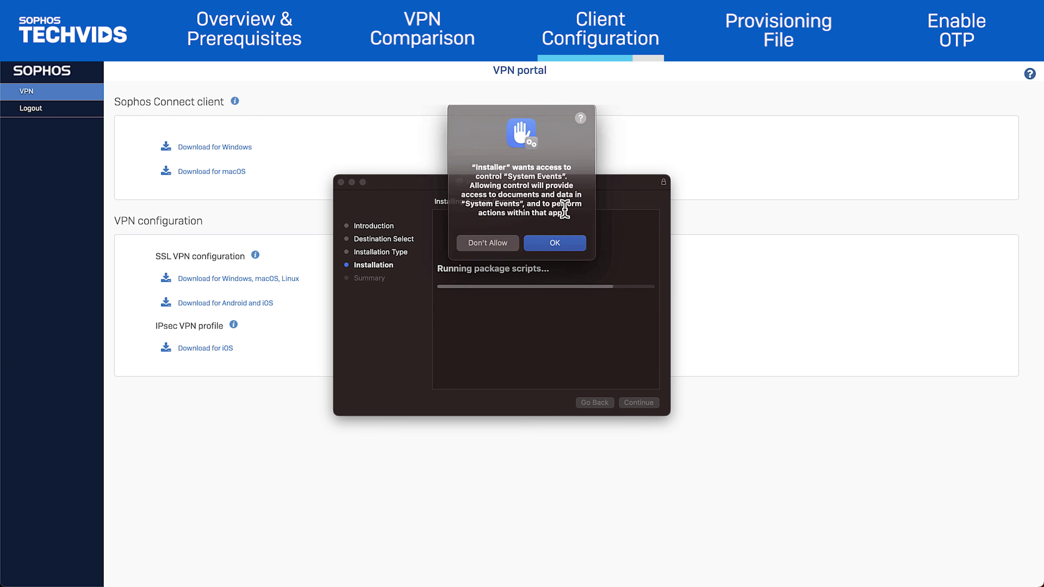
pyautogui.click(568, 247)
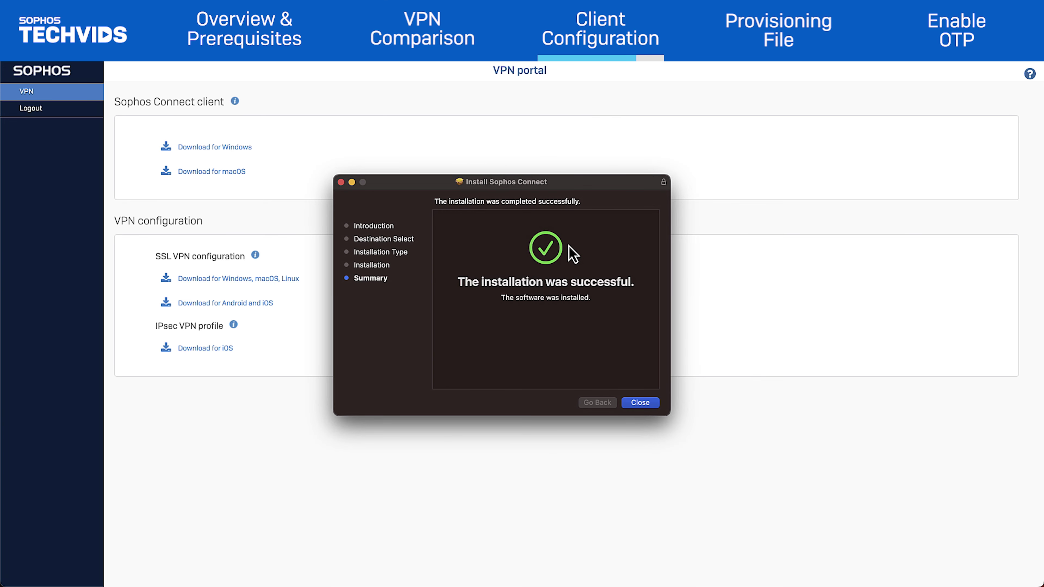
pyautogui.press('Return')
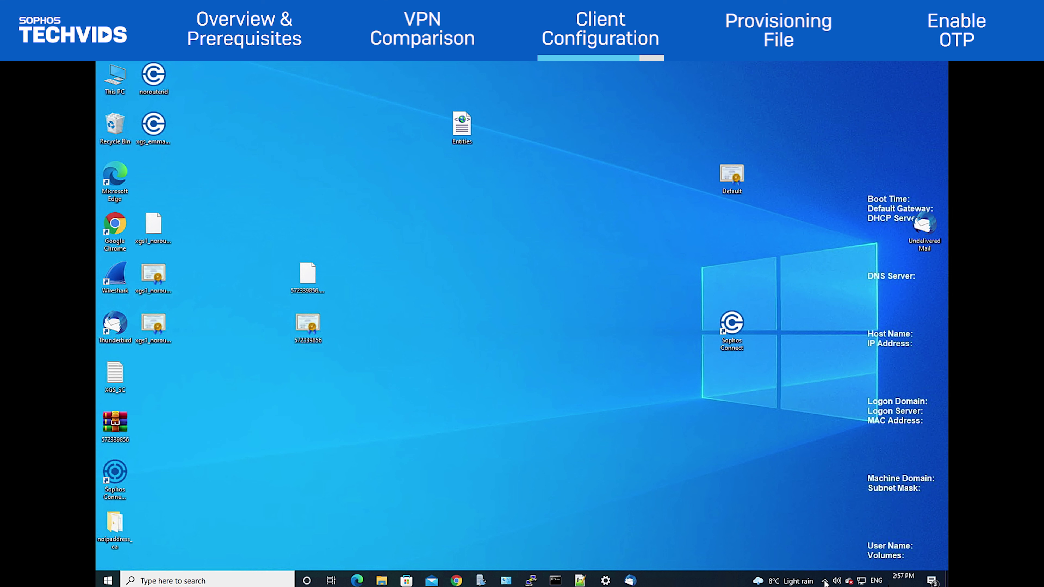
pyautogui.click(825, 581)
# Import the user's provisioning file from the Desktop into Sophos Connect
pyautogui.click(845, 541)
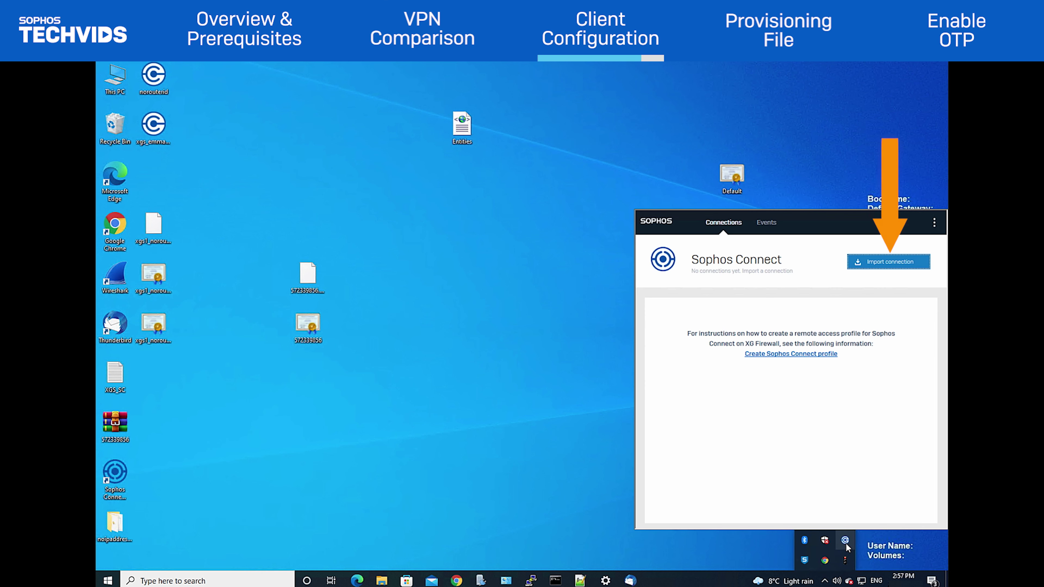
pyautogui.click(886, 264)
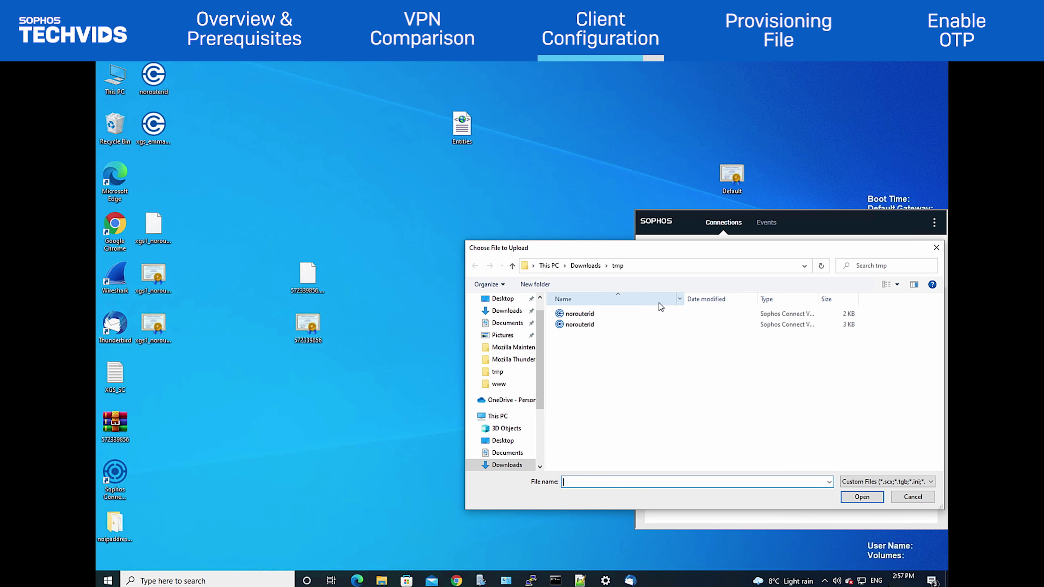
pyautogui.click(502, 440)
pyautogui.doubleClick(580, 338)
# Sign in with the user's VPN credentials to connect
pyautogui.write('xgs')
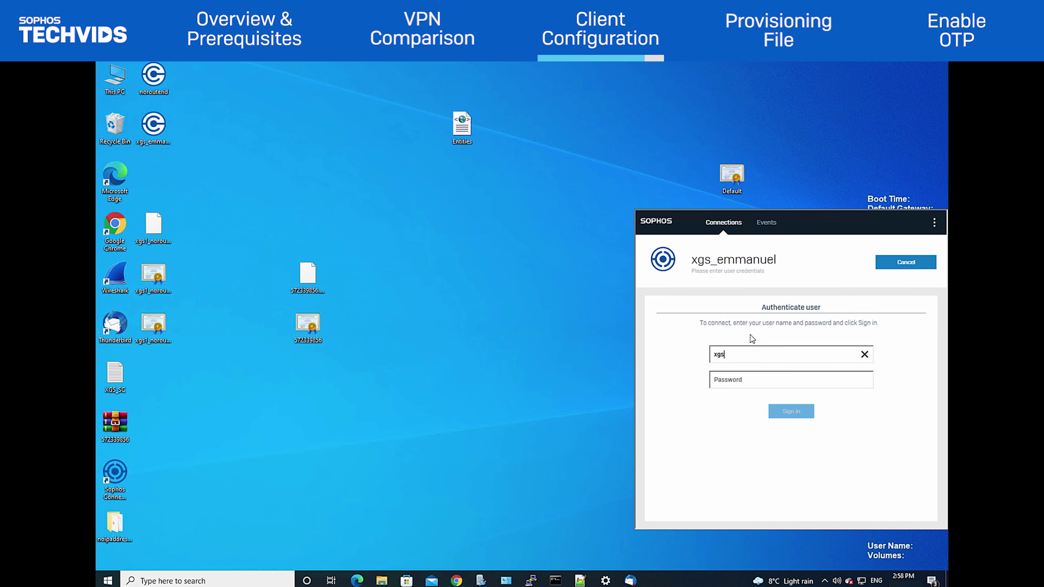
pyautogui.write('_emmanuel')
pyautogui.press('Tab')
pyautogui.write('••••••••••••••')
pyautogui.click(798, 414)
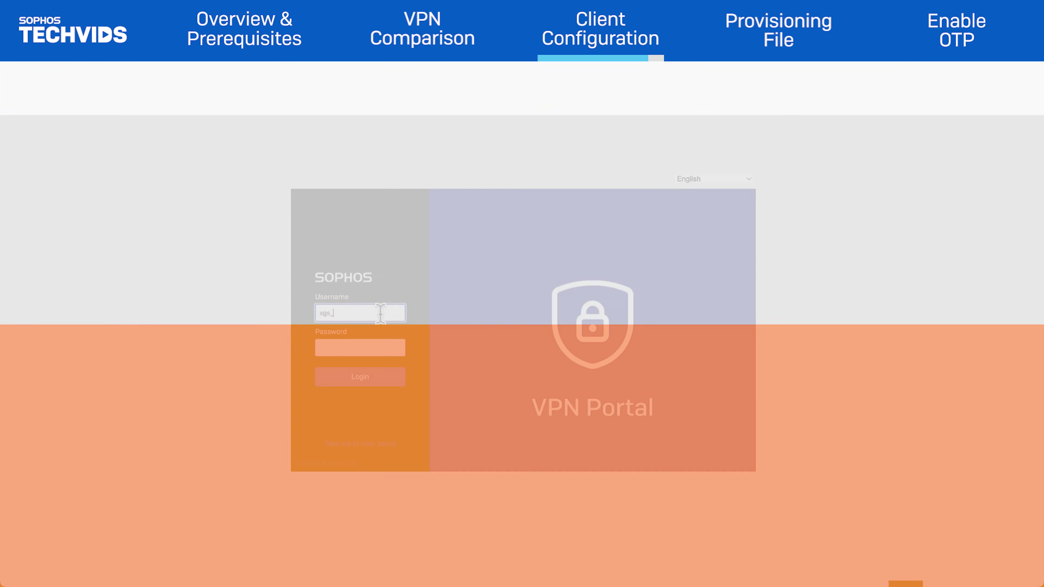
# Log in to the VPN Portal with the user's username and password
pyautogui.write('emmanuel')
pyautogui.press('Tab')
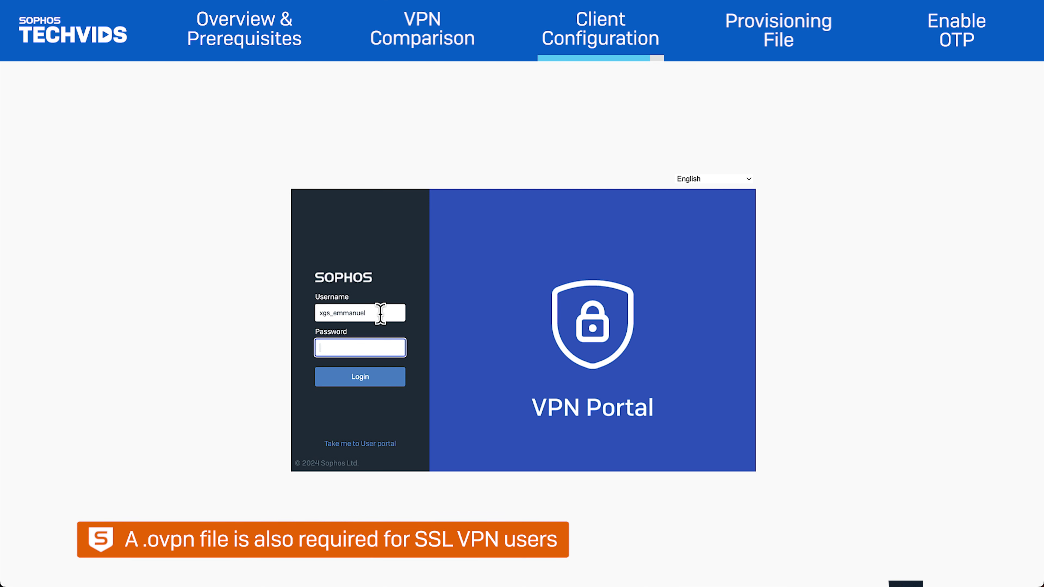
pyautogui.write('••••••••••••••••••••')
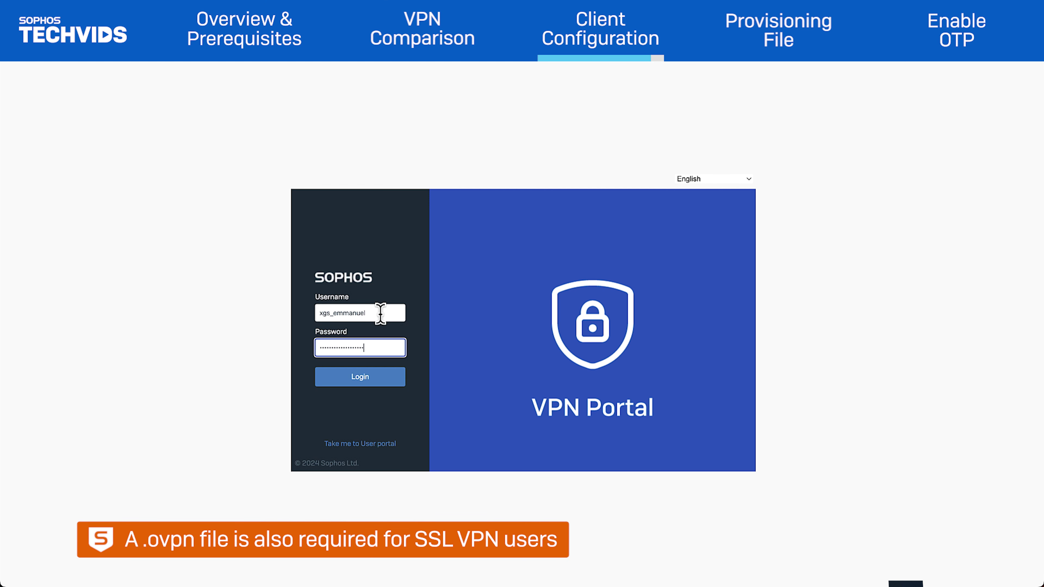
pyautogui.click(387, 377)
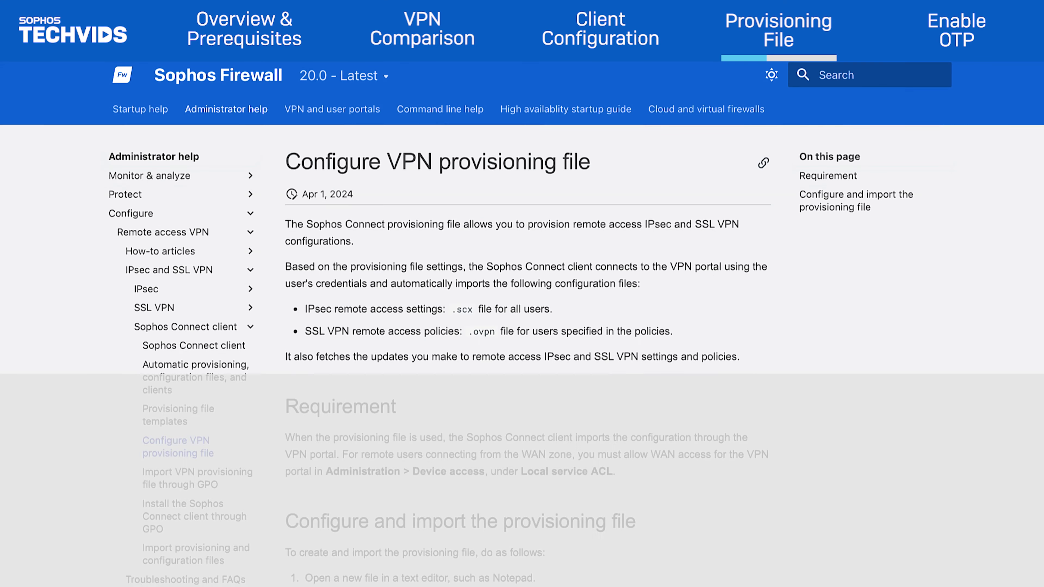
# Go to the 'Provisioning file settings' reference from the Configure VPN provisioning file article
pyautogui.scroll(-3, 522, 362)
pyautogui.scroll(-3, 522, 356)
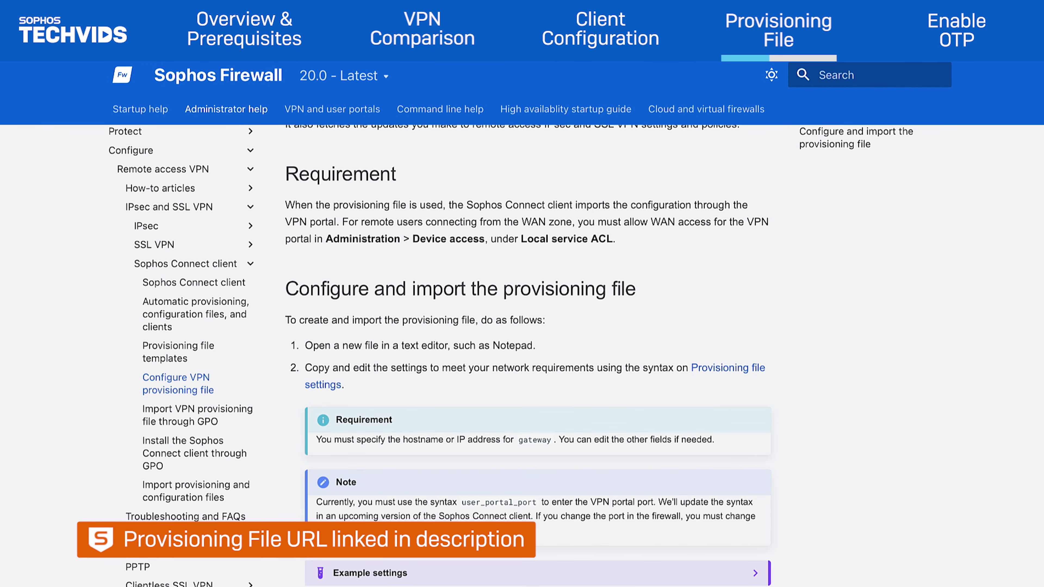
pyautogui.click(702, 368)
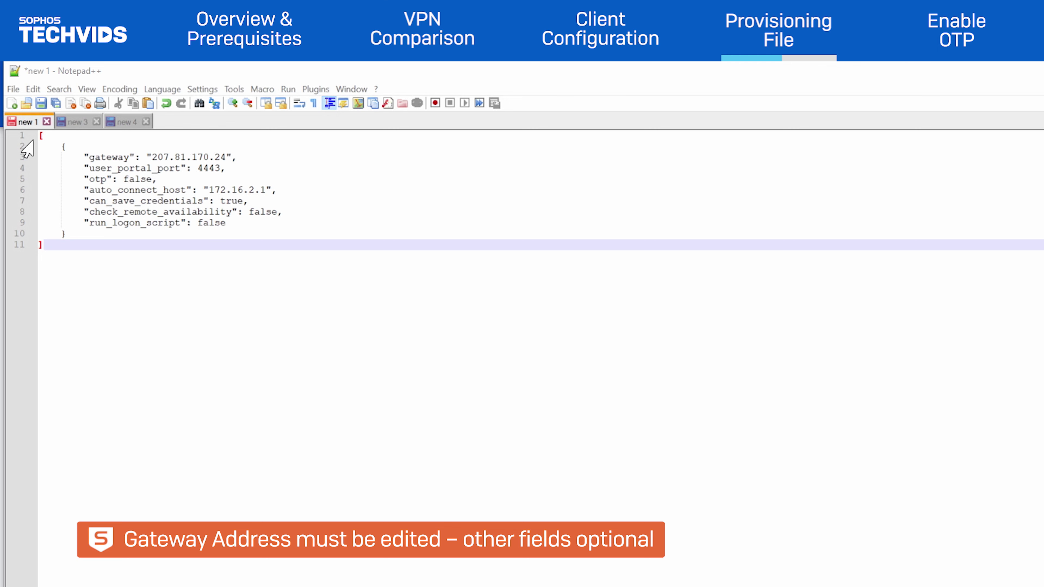
# Save the 'new 1' Notepad++ document as sophos_connect.pro
pyautogui.rightClick(35, 122)
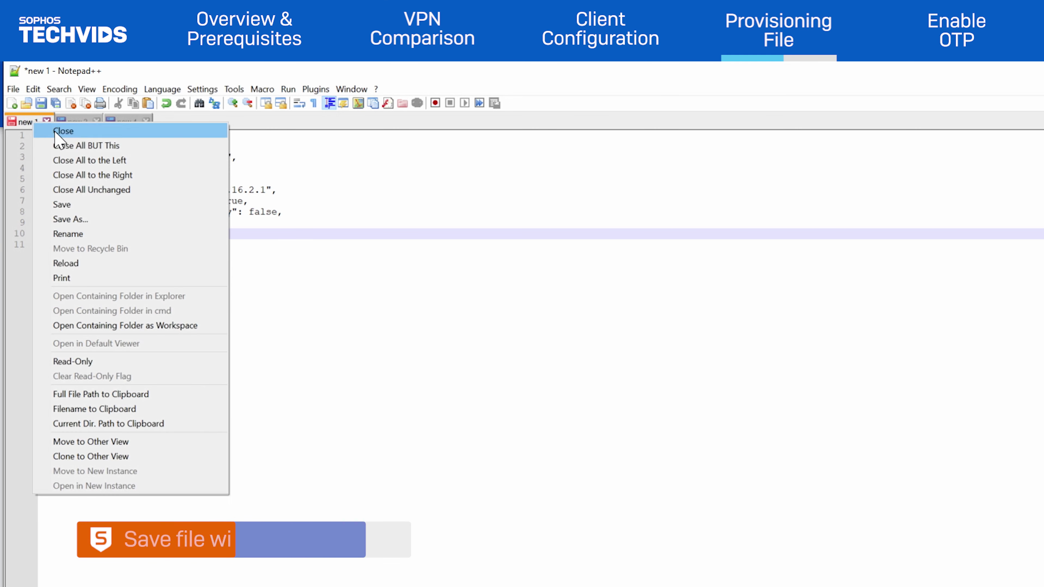
pyautogui.click(70, 219)
pyautogui.write('sophos_connect.pro')
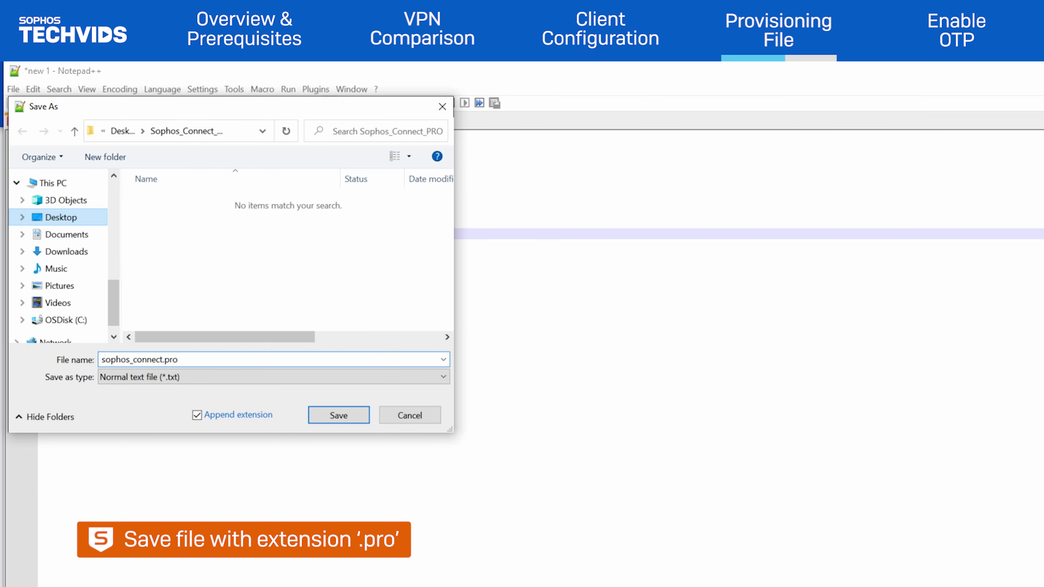
pyautogui.click(338, 416)
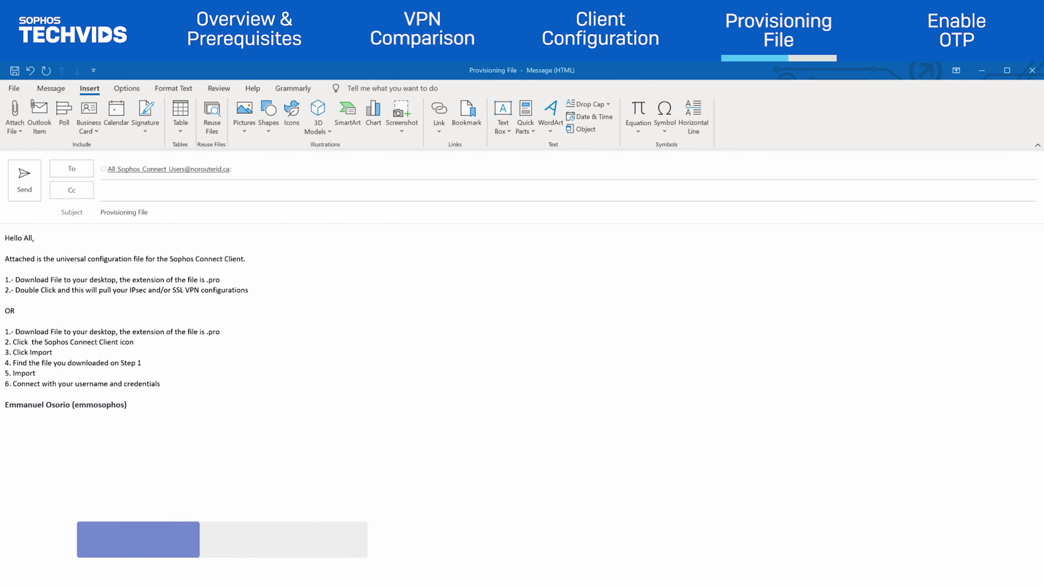
# Attach sophos_connect.pro from Recent Items to the Provisioning File email
pyautogui.click(14, 119)
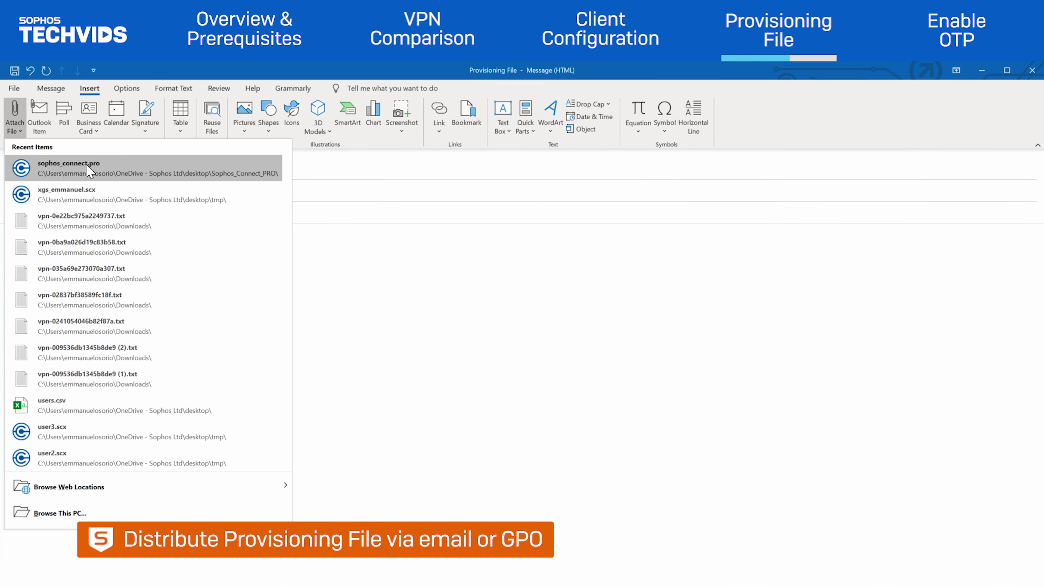
pyautogui.click(103, 169)
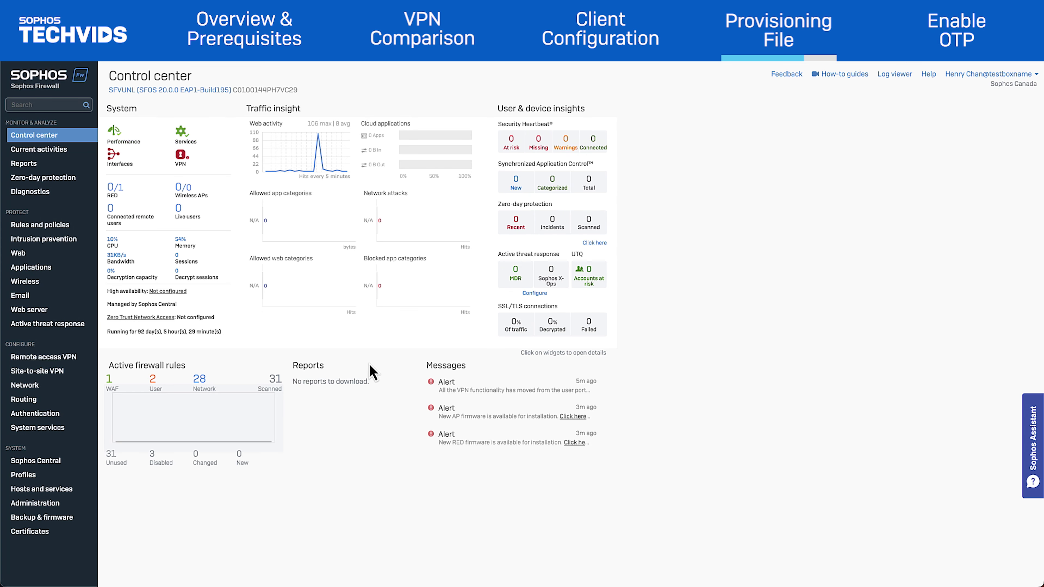
# Show the Certificate authorities tab on the Certificates page
pyautogui.click(63, 533)
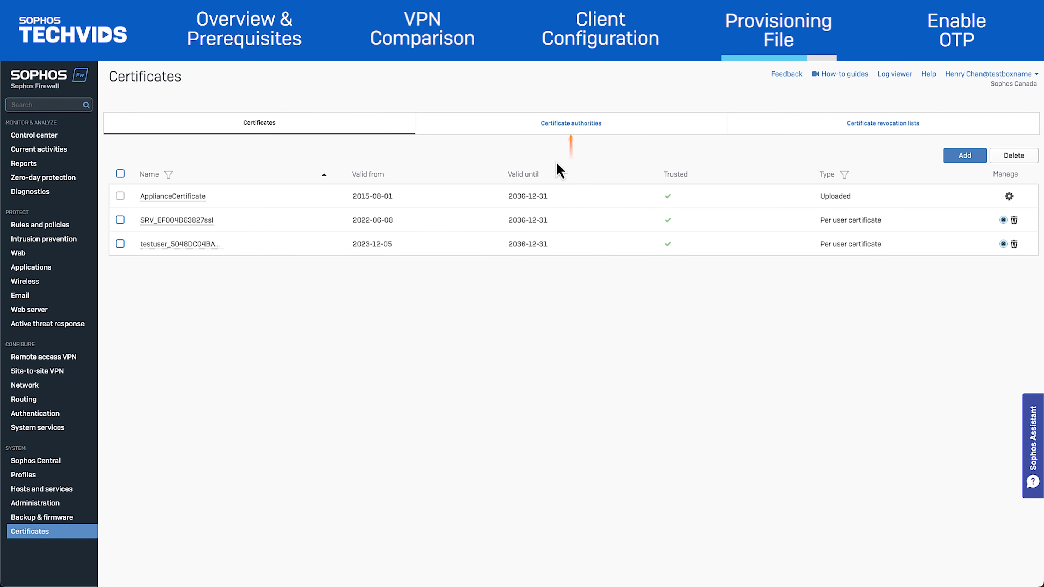
pyautogui.click(571, 132)
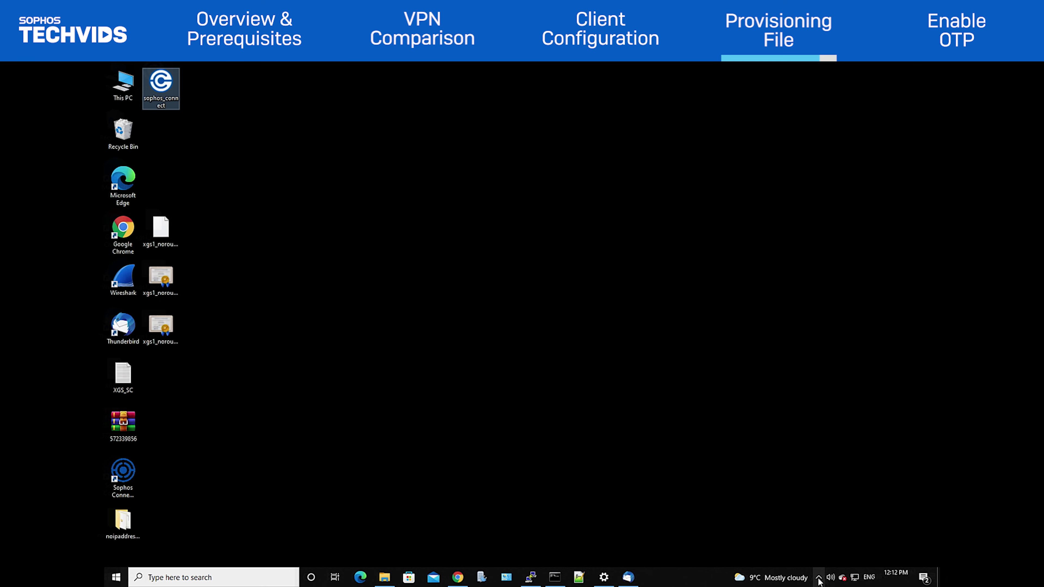
# Import sophos_connect.pro and start the connection from the Sophos Connect tray client
pyautogui.press('Return')
pyautogui.click(818, 577)
pyautogui.click(838, 538)
pyautogui.click(888, 271)
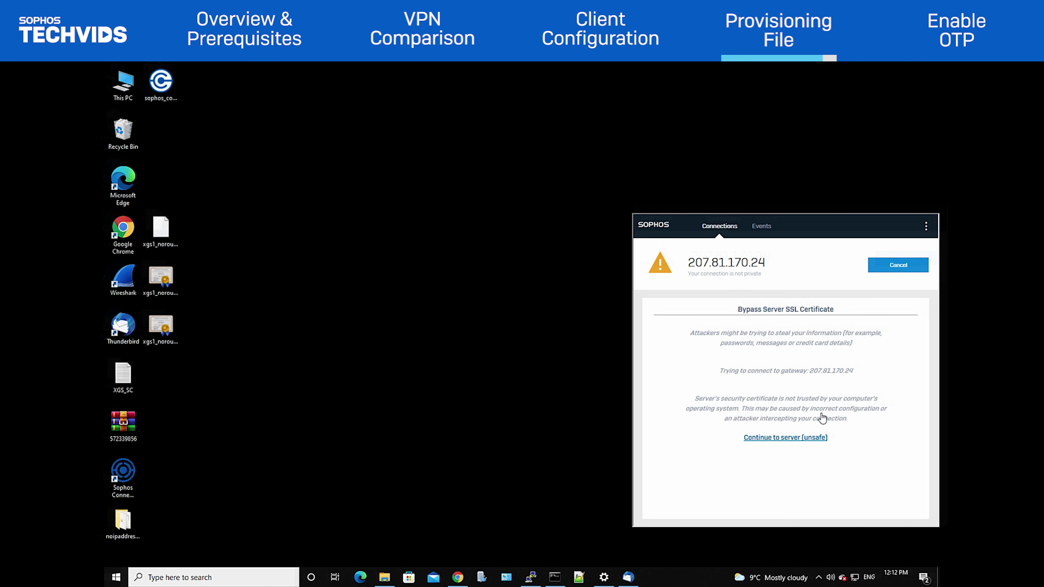
# Accept the untrusted certificate and sign in with username, password and captcha to connect
pyautogui.click(808, 438)
pyautogui.write('xgs_emmanuel')
pyautogui.press('Tab')
pyautogui.write('**************')
pyautogui.press('Tab')
pyautogui.write('kmb2gb')
pyautogui.click(791, 491)
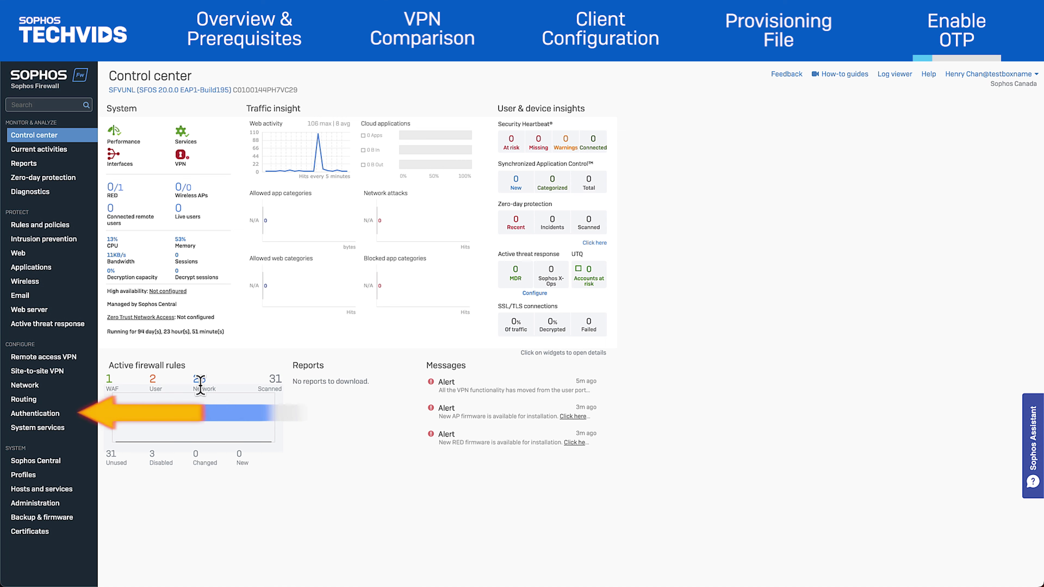
# Require OTP for the VPN user (found by filtering 'xg') everywhere except the web admin console
pyautogui.click(69, 415)
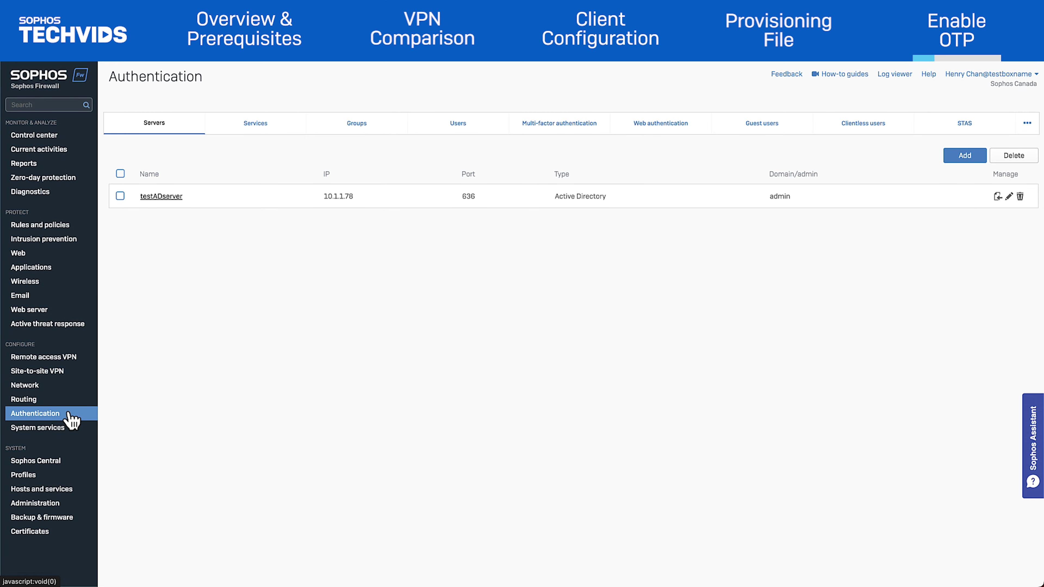
pyautogui.click(595, 132)
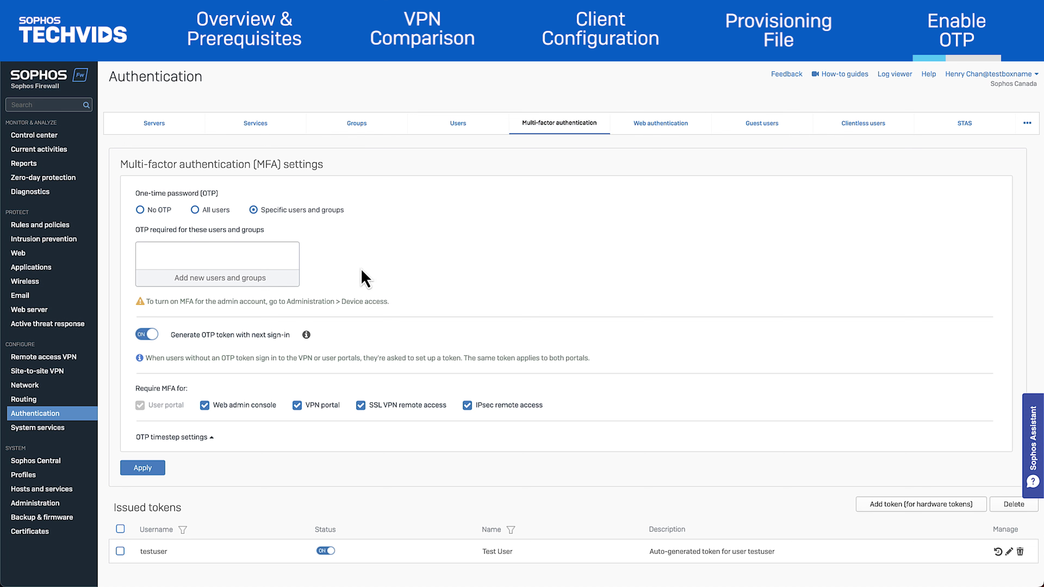
pyautogui.click(292, 280)
pyautogui.write('xgs')
pyautogui.click(210, 306)
pyautogui.click(252, 347)
pyautogui.click(204, 406)
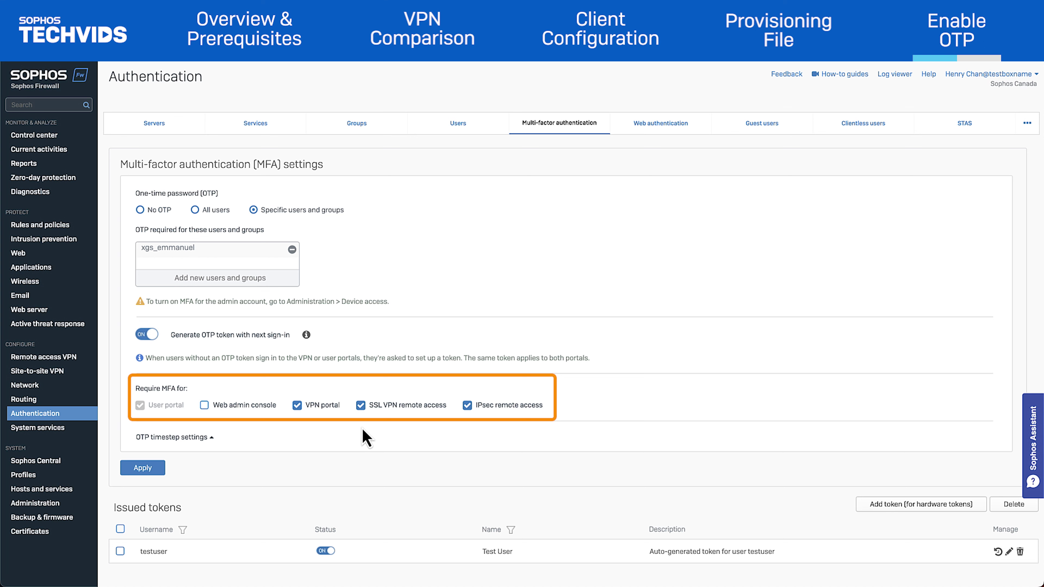
pyautogui.click(156, 463)
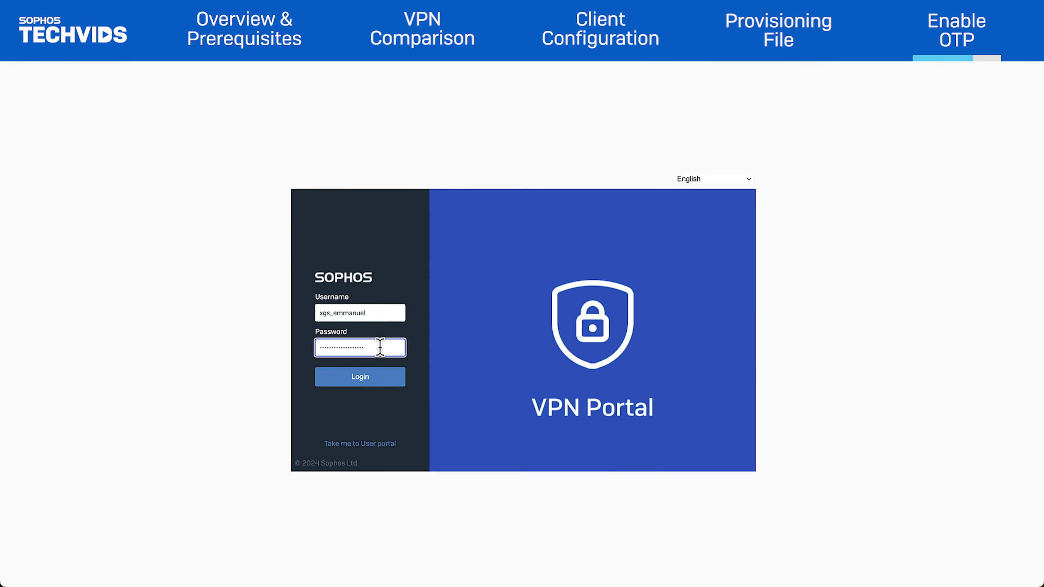
# Log in to get the OTP token QR page, then re-enter the VPN username
pyautogui.click(388, 384)
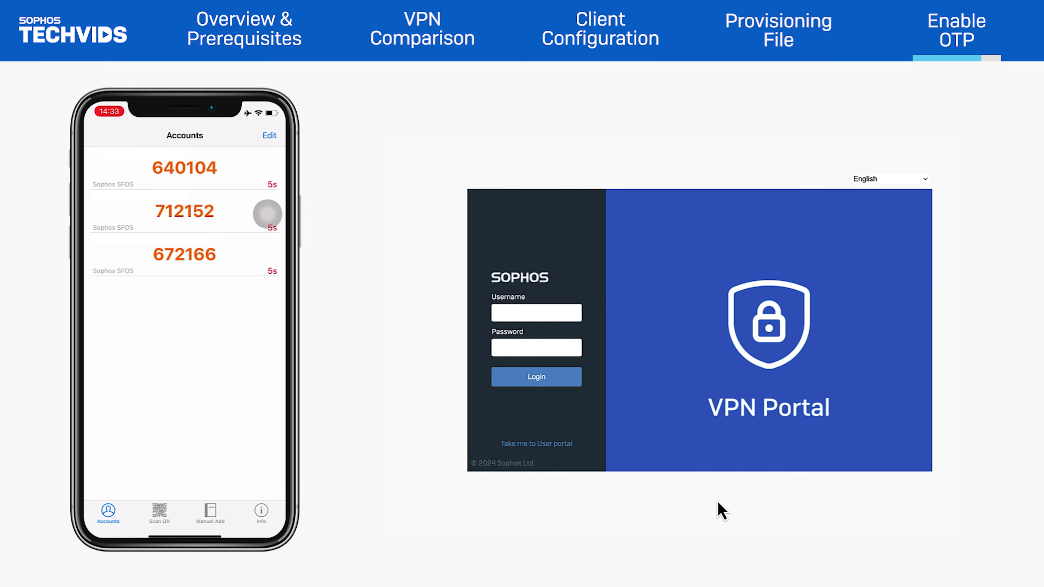
pyautogui.click(558, 312)
pyautogui.write('xgs_emmanuel')
pyautogui.press('Tab')
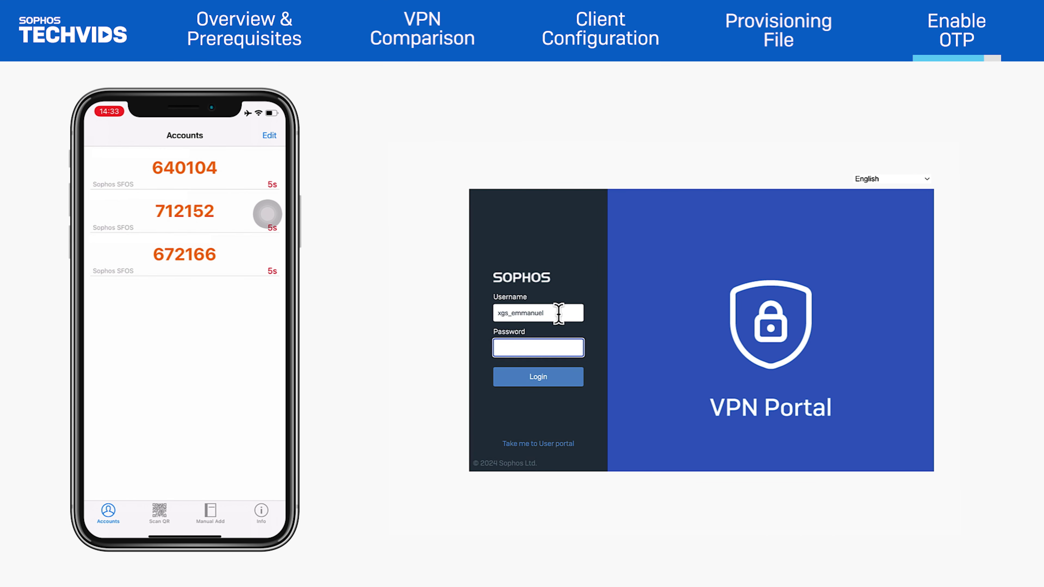